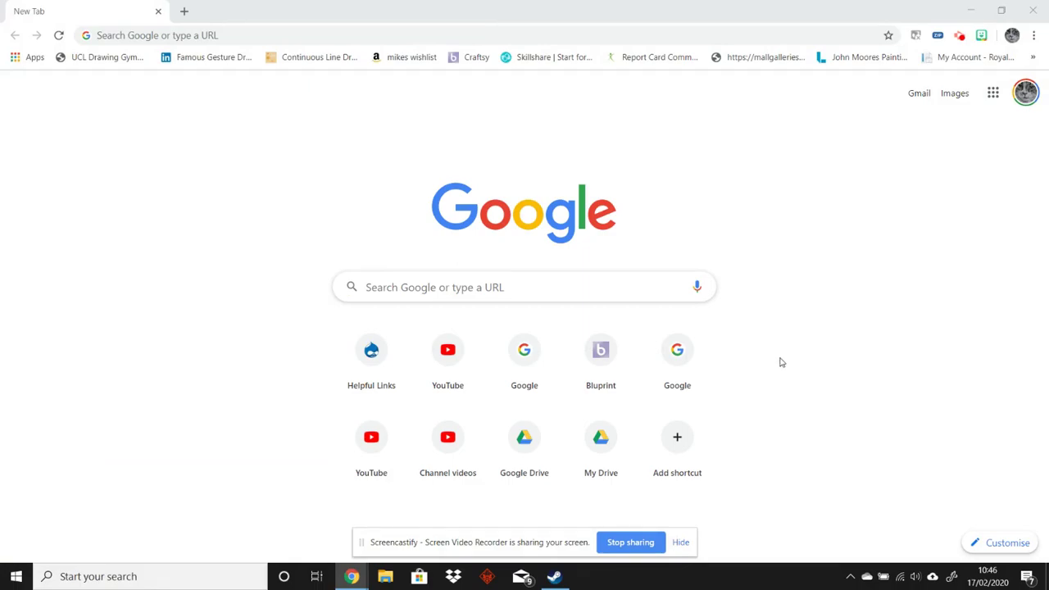
Open Google Classroom from the Google apps and enter the class named Made up class
{"action": "left_click", "coordinate": [994, 95]}
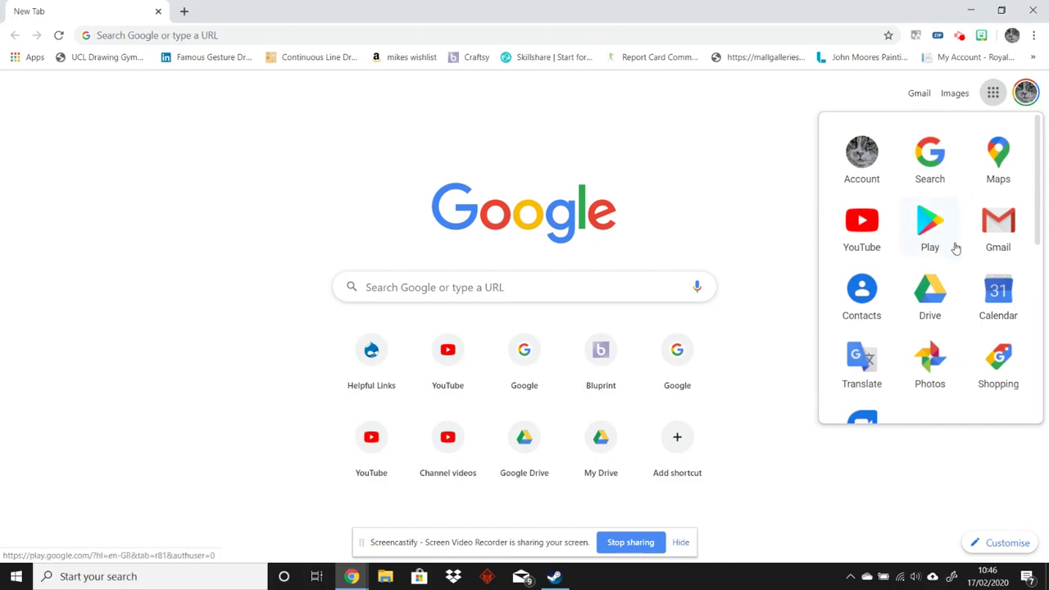
{"action": "scroll", "coordinate": [956, 248], "scroll_direction": "down", "scroll_amount": 3}
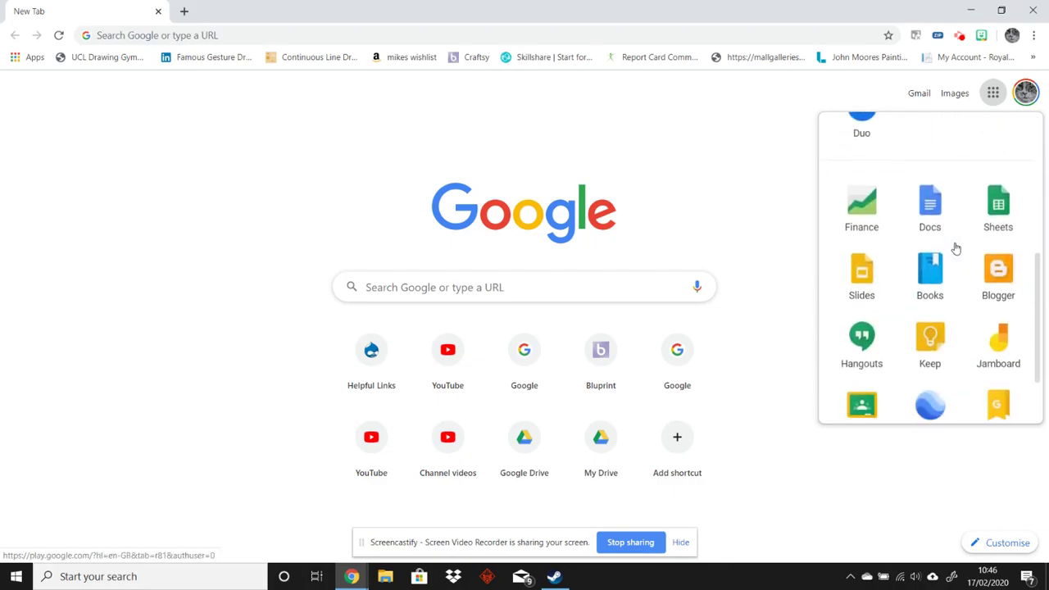
{"action": "left_click", "coordinate": [863, 326]}
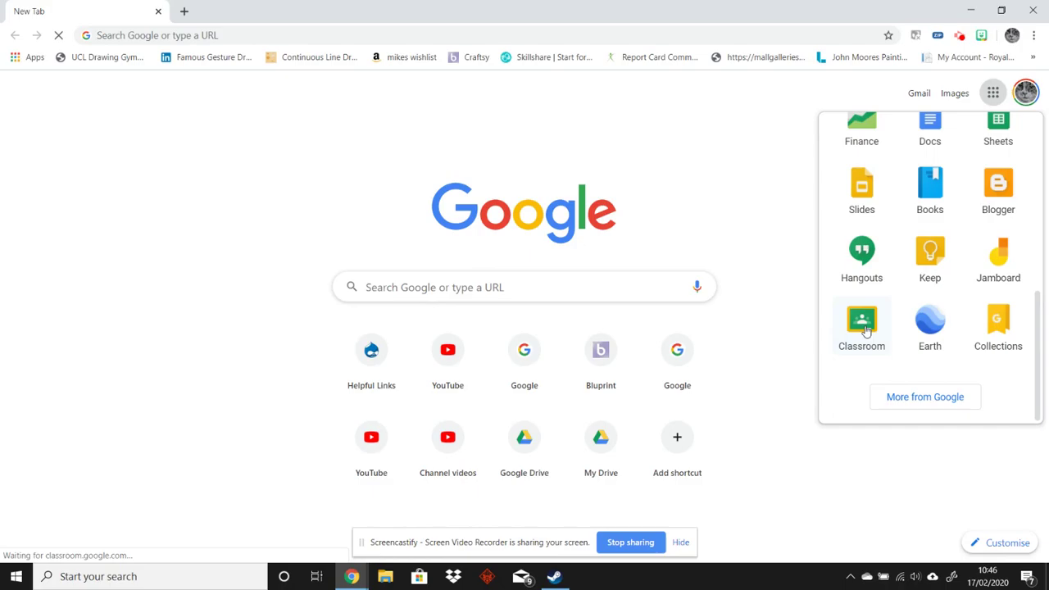
{"action": "scroll", "coordinate": [469, 308], "scroll_direction": "down", "scroll_amount": 1}
{"action": "scroll", "coordinate": [468, 309], "scroll_direction": "up", "scroll_amount": 1}
{"action": "scroll", "coordinate": [468, 308], "scroll_direction": "down", "scroll_amount": 1}
{"action": "scroll", "coordinate": [468, 308], "scroll_direction": "down", "scroll_amount": 1}
{"action": "scroll", "coordinate": [468, 308], "scroll_direction": "up", "scroll_amount": 2}
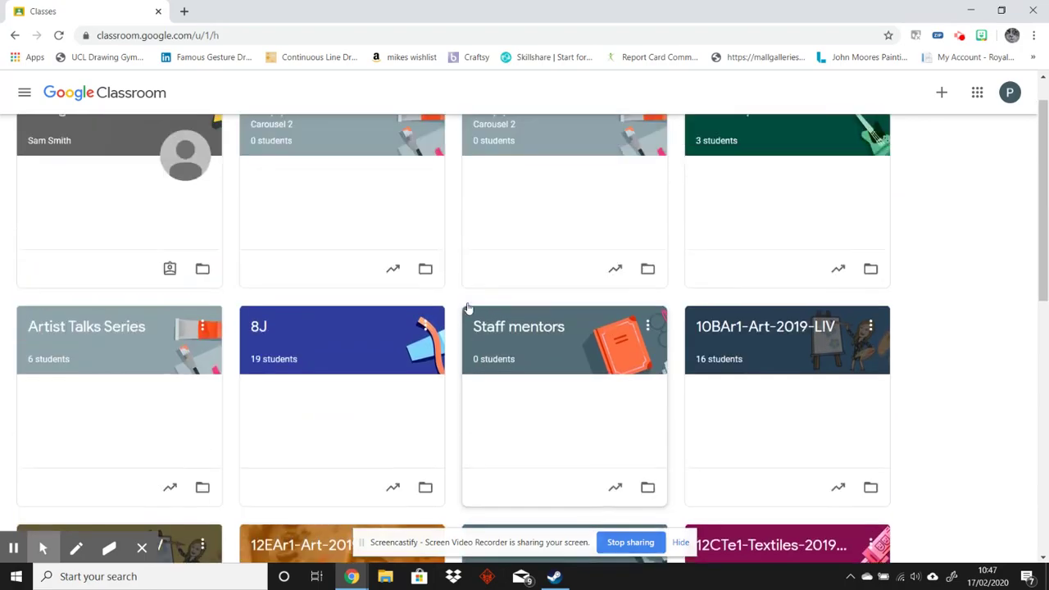
{"action": "left_click", "coordinate": [755, 170]}
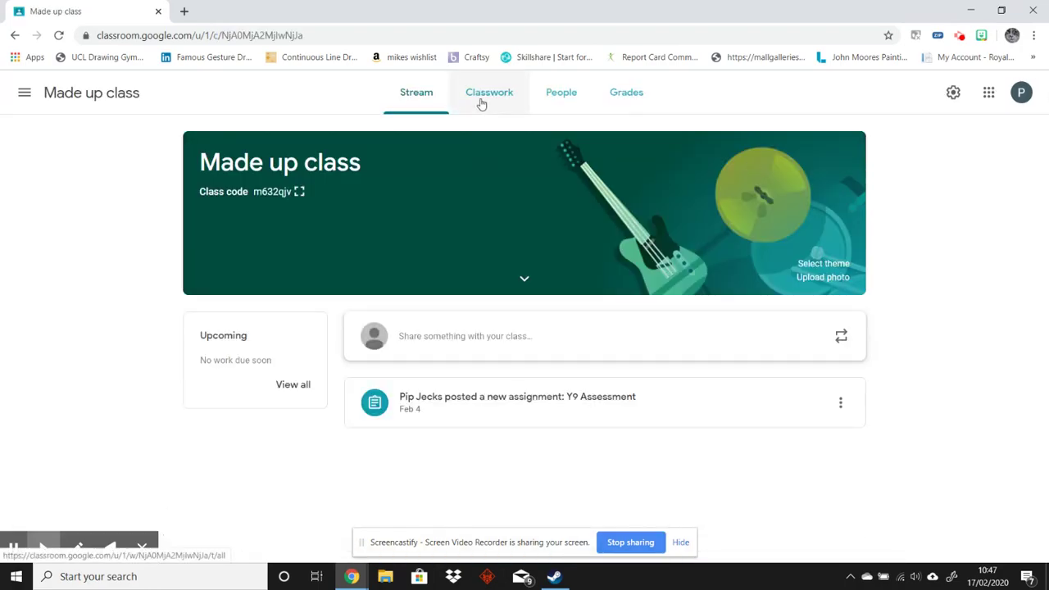
Add a topic named "Classwork" to the classwork of Made up class
{"action": "left_click", "coordinate": [492, 100]}
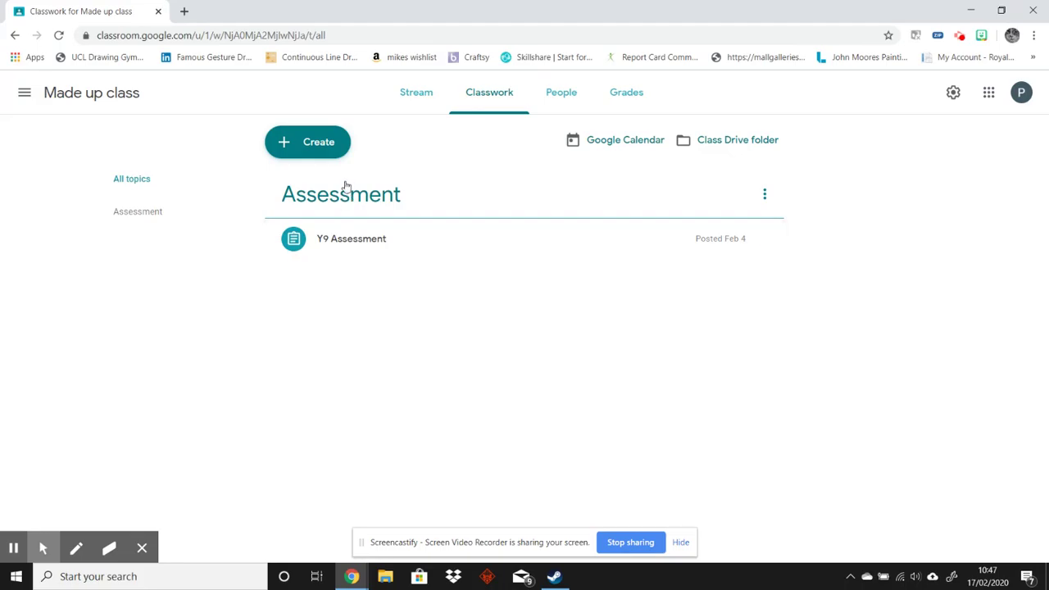
{"action": "left_click", "coordinate": [320, 154]}
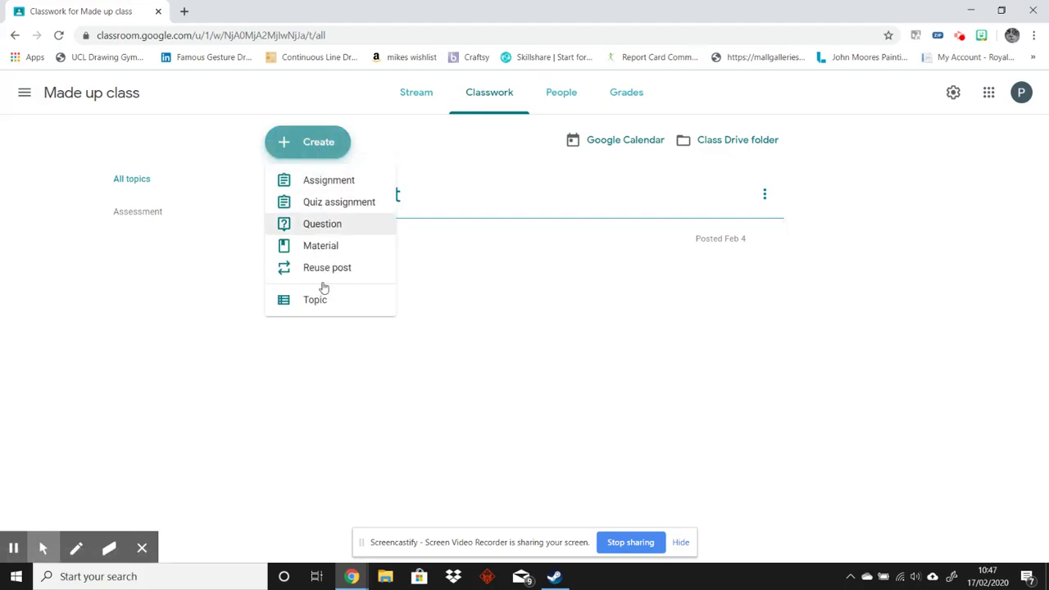
{"action": "left_click", "coordinate": [323, 305]}
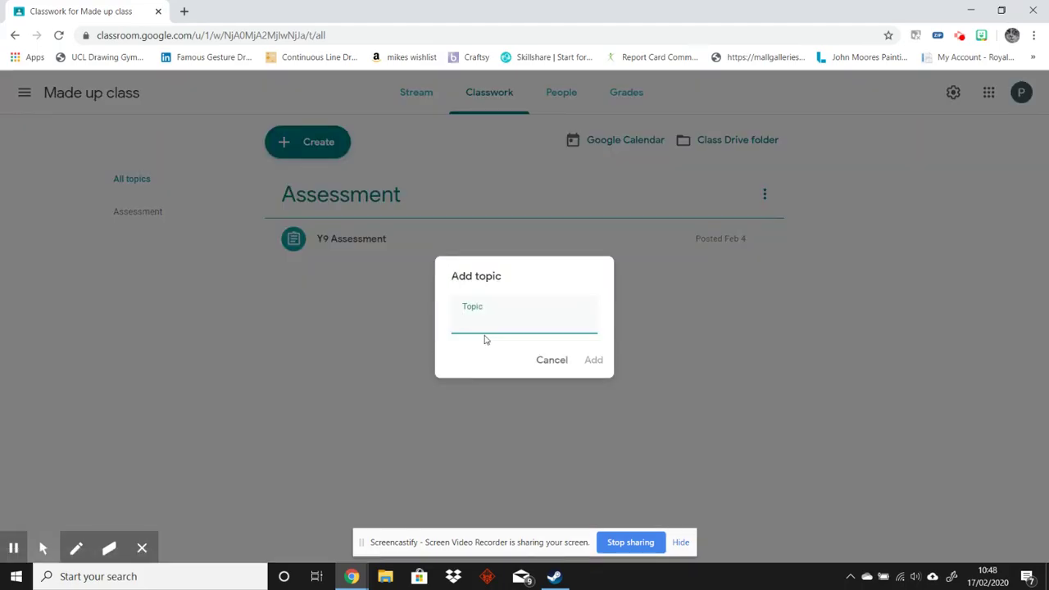
{"action": "type", "text": "Classwork"}
{"action": "left_click", "coordinate": [592, 361]}
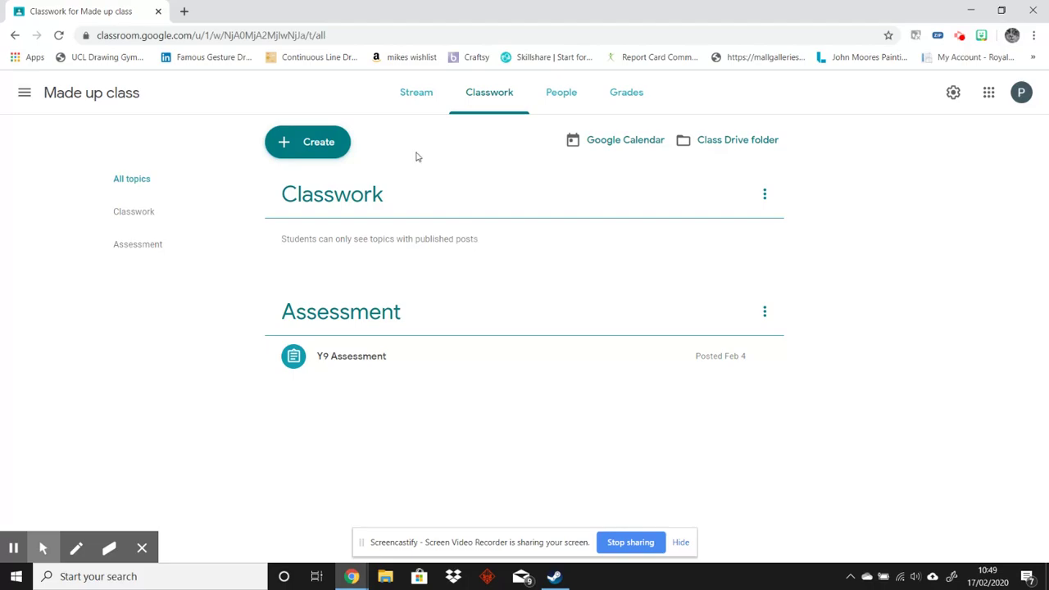
Create an assignment titled "Parts of the sewing machine" with the instructions "Please fill in the sewing machine worksheet."
{"action": "left_click", "coordinate": [328, 154]}
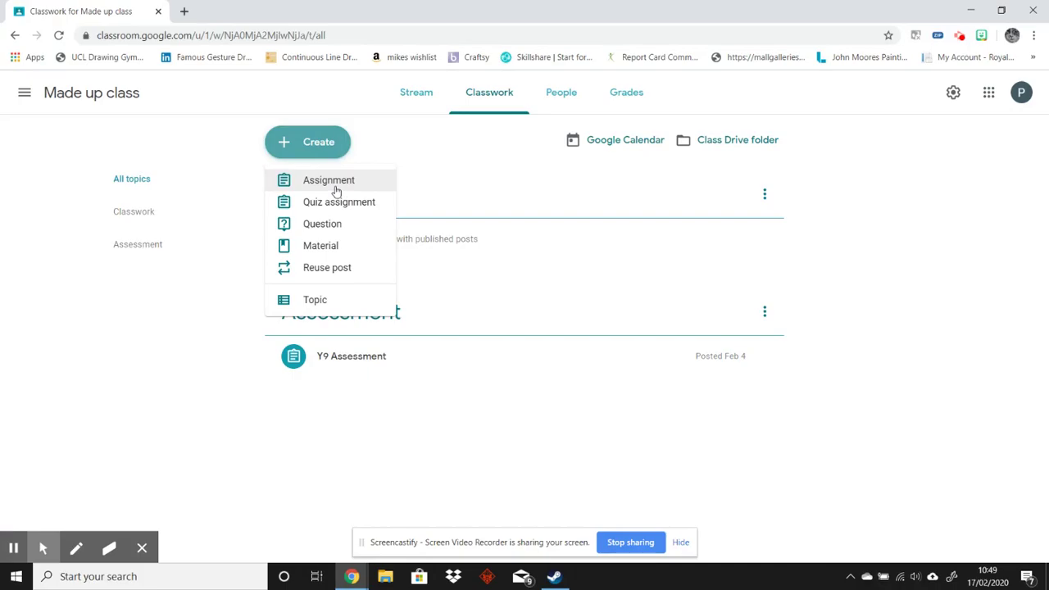
{"action": "left_click", "coordinate": [336, 182]}
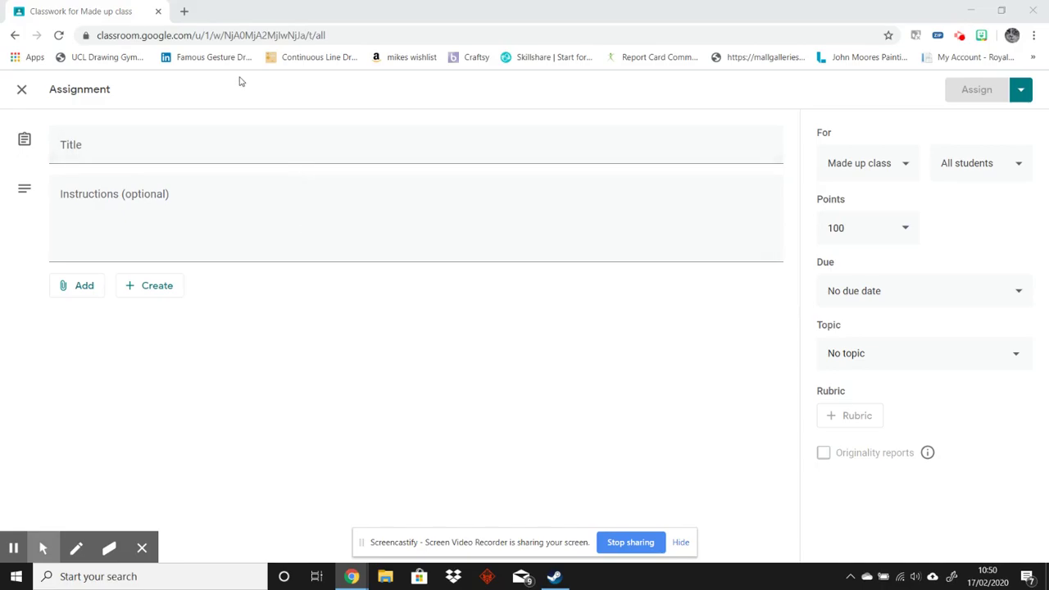
{"action": "left_click", "coordinate": [109, 142]}
{"action": "type", "text": "Par"}
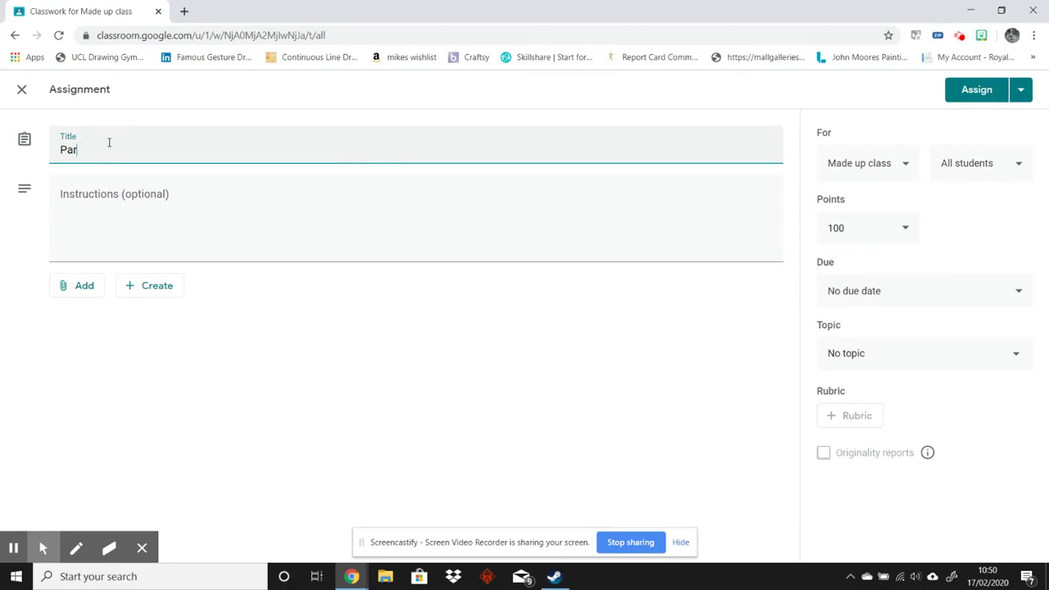
{"action": "type", "text": "ts of the sewing machine"}
{"action": "key", "text": "Tab"}
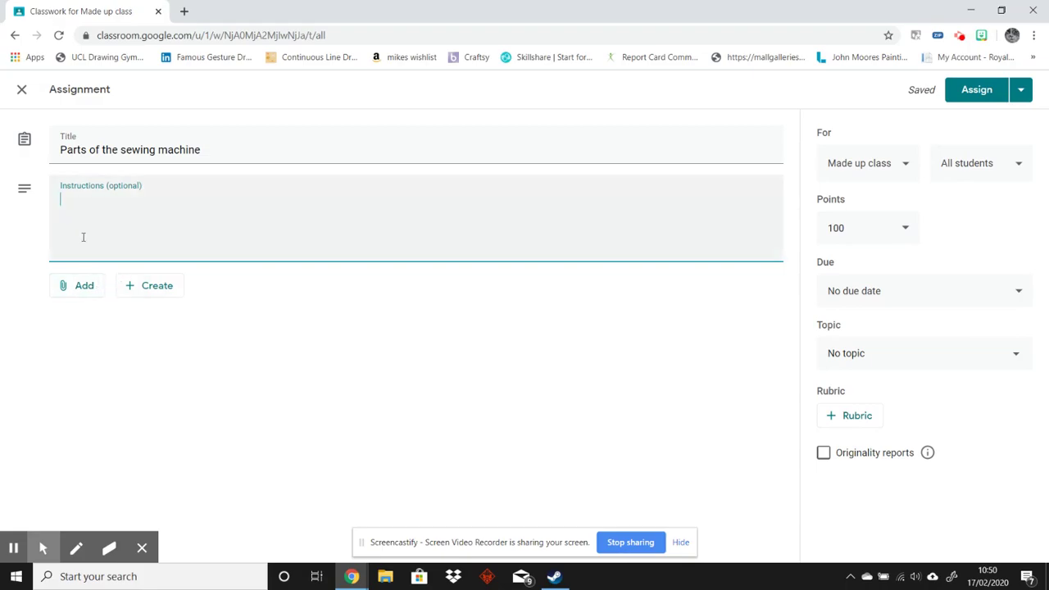
{"action": "type", "text": "Please fill in the sewing machine worksheet."}
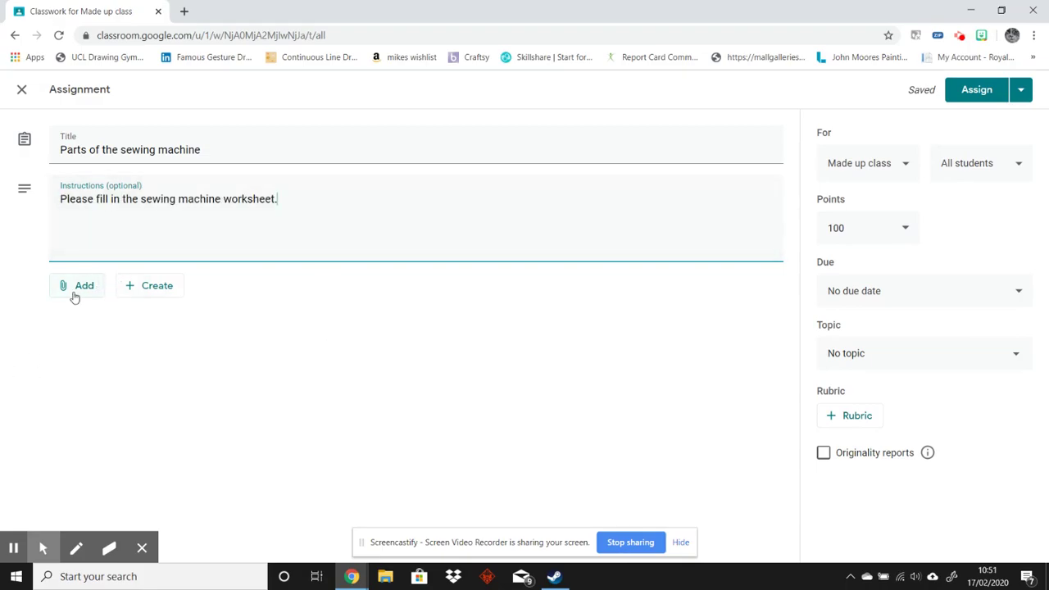
Attach the "Sewing machine worksheet" Slides file from Google Drive and make a copy of it for each student
{"action": "left_click", "coordinate": [74, 298]}
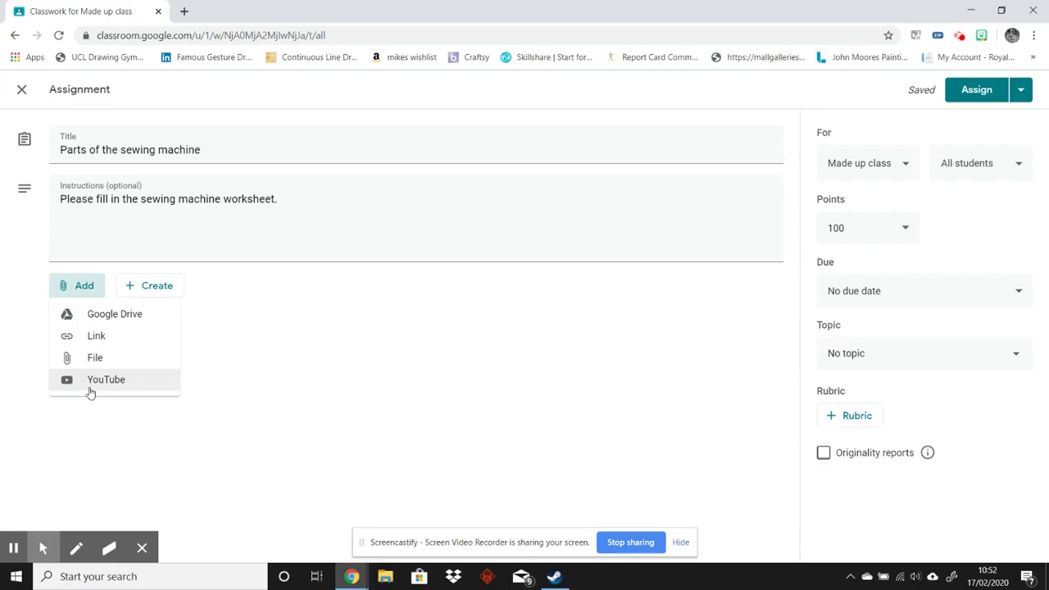
{"action": "left_click", "coordinate": [95, 317]}
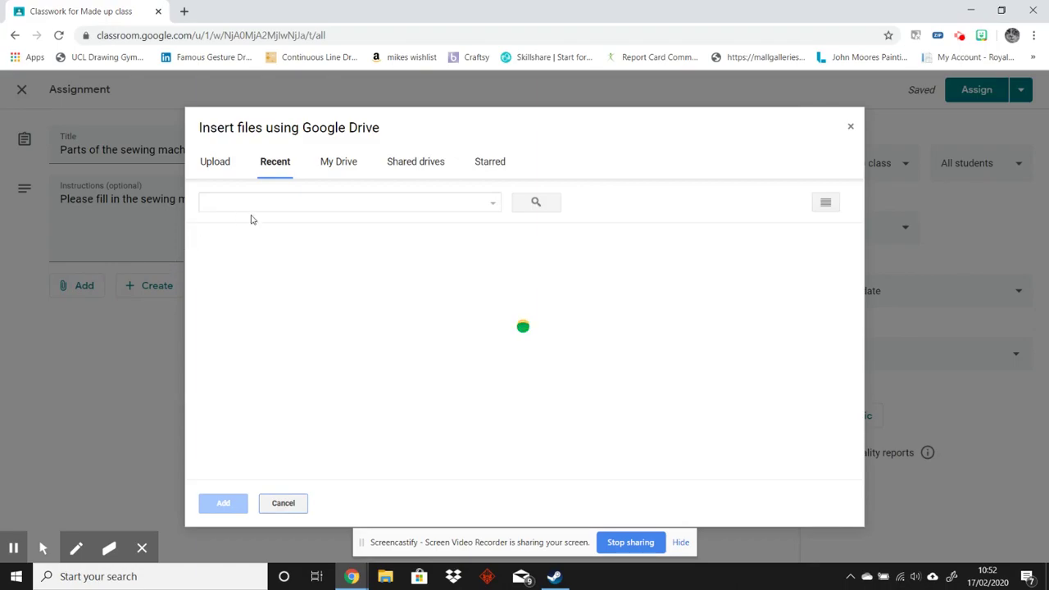
{"action": "type", "text": "sewing"}
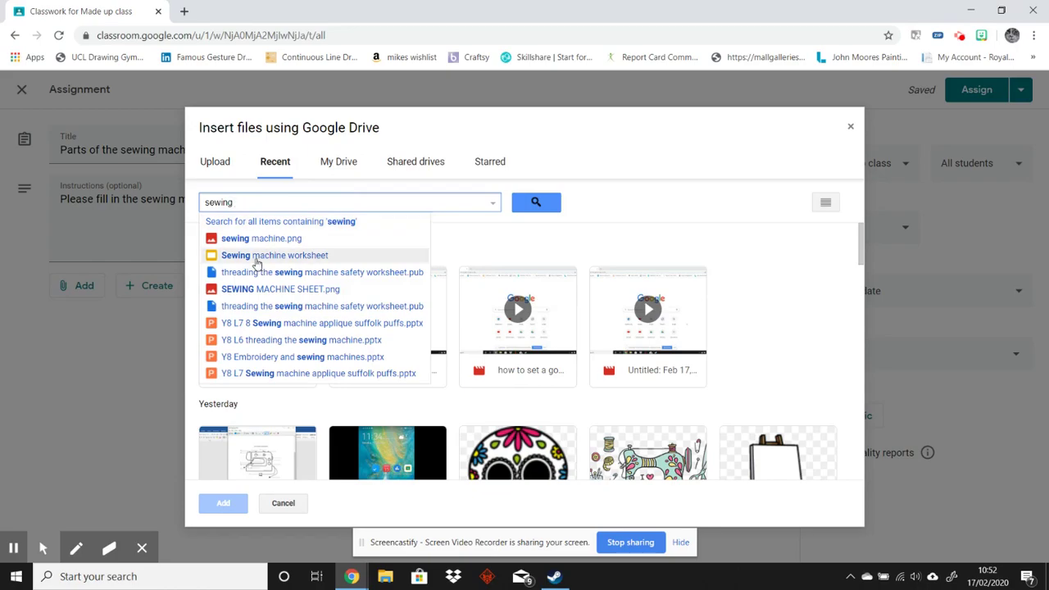
{"action": "left_click", "coordinate": [257, 259]}
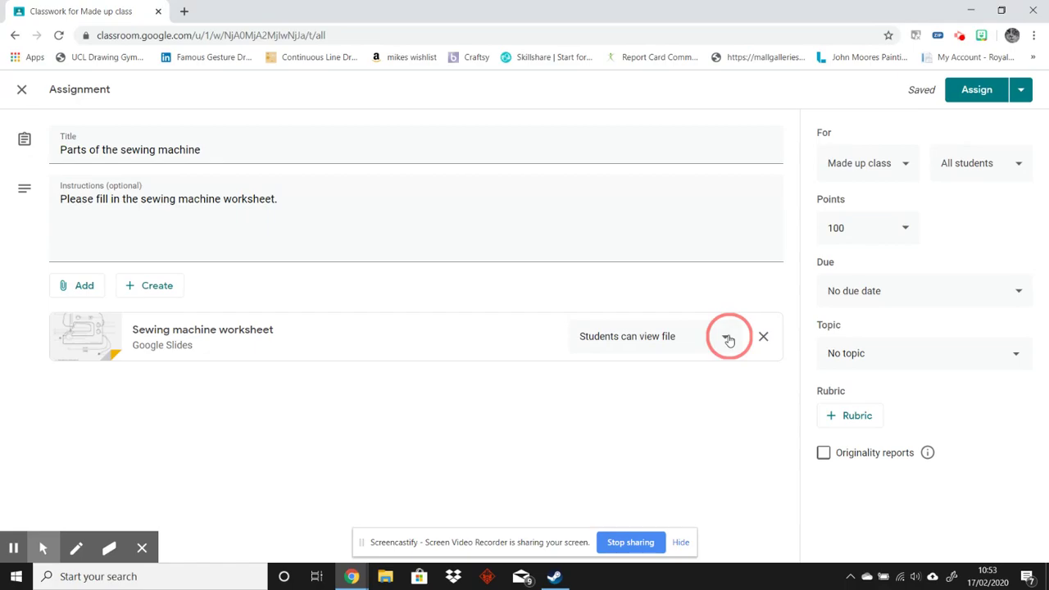
{"action": "left_click", "coordinate": [729, 340]}
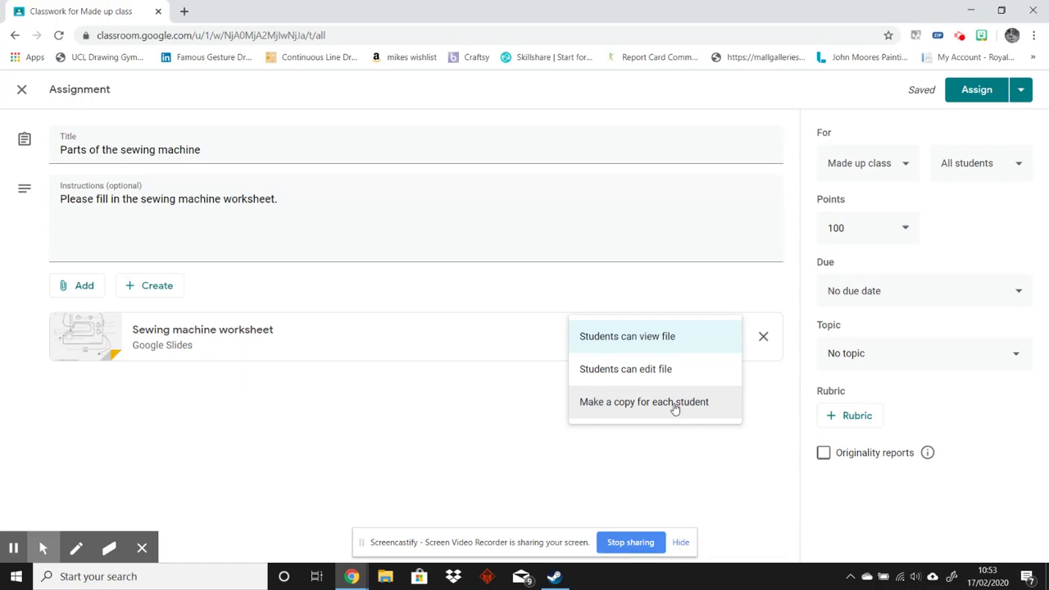
{"action": "left_click", "coordinate": [675, 407]}
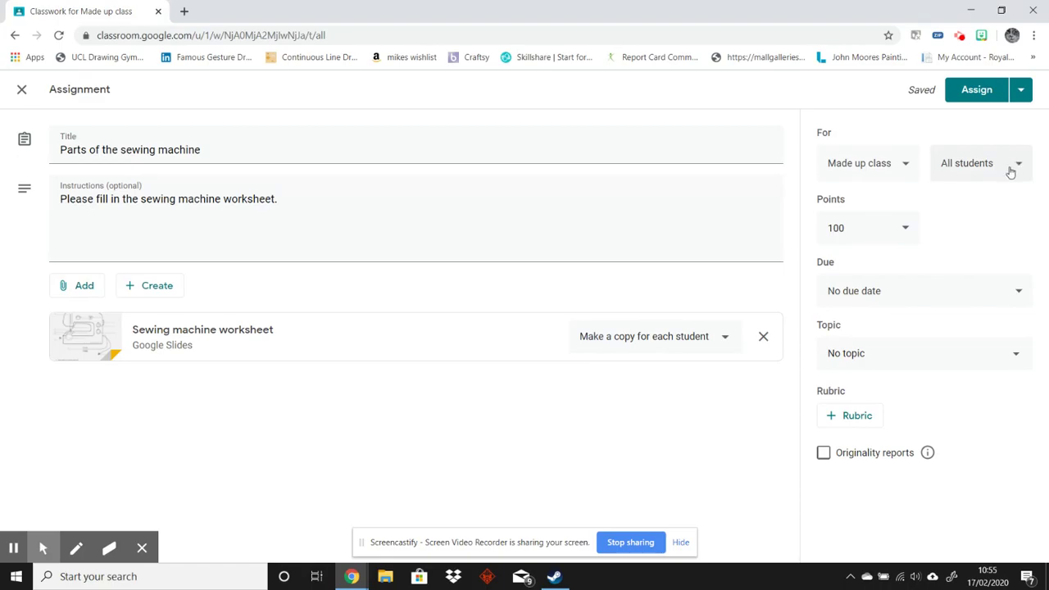
Look over the available classes and limit the assignment to the first listed student by deselecting the other two
{"action": "left_click", "coordinate": [901, 166]}
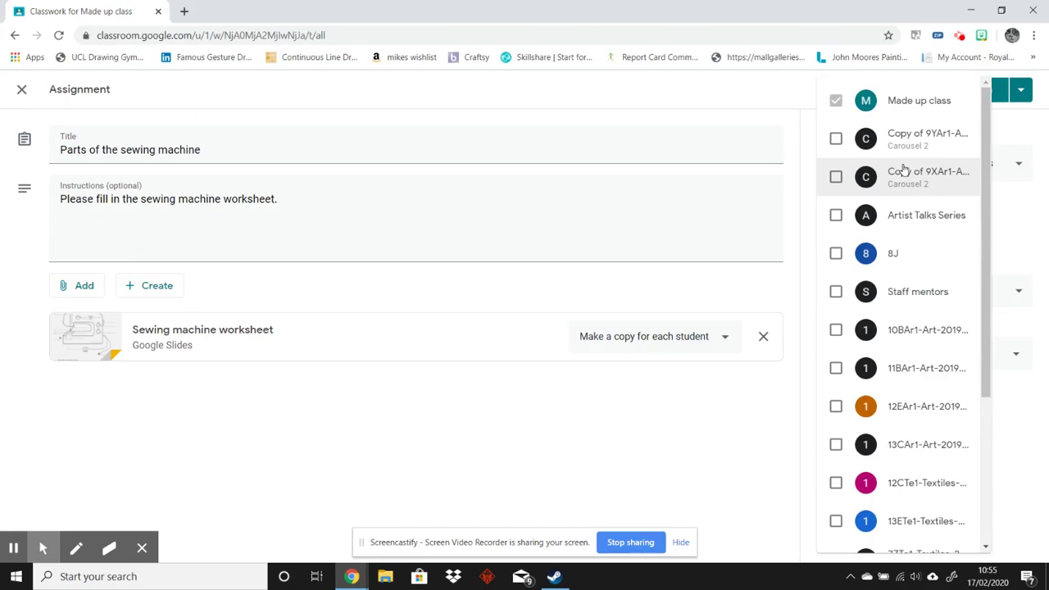
{"action": "left_click", "coordinate": [1005, 179]}
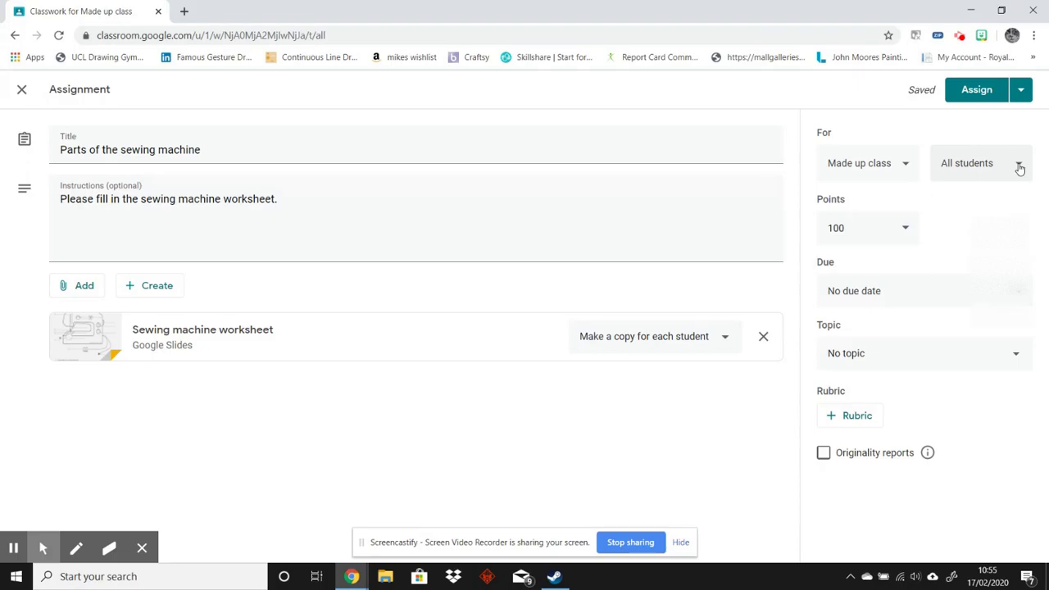
{"action": "left_click", "coordinate": [1019, 167]}
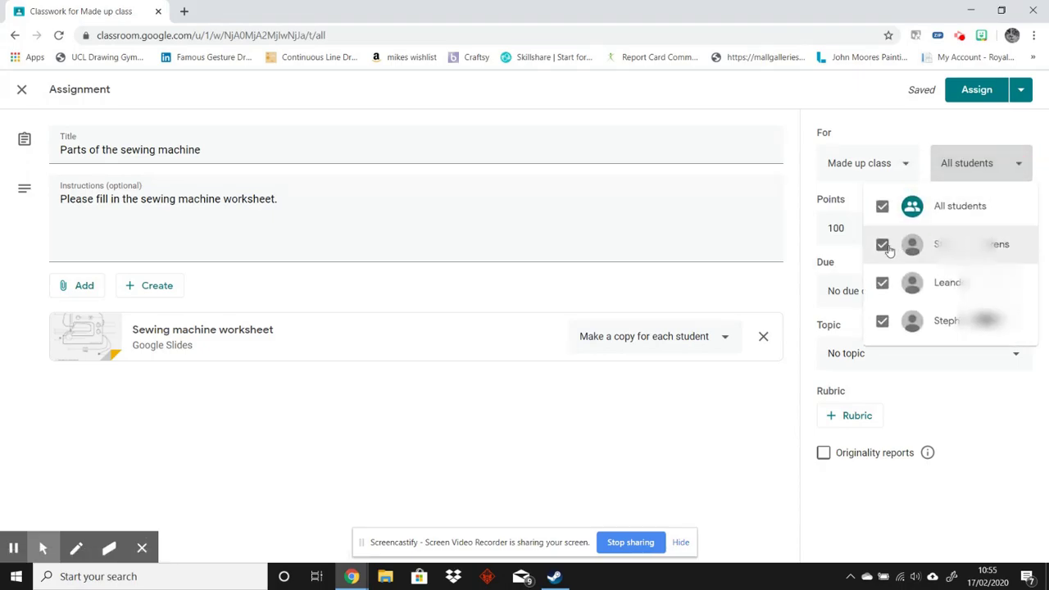
{"action": "left_click", "coordinate": [882, 282]}
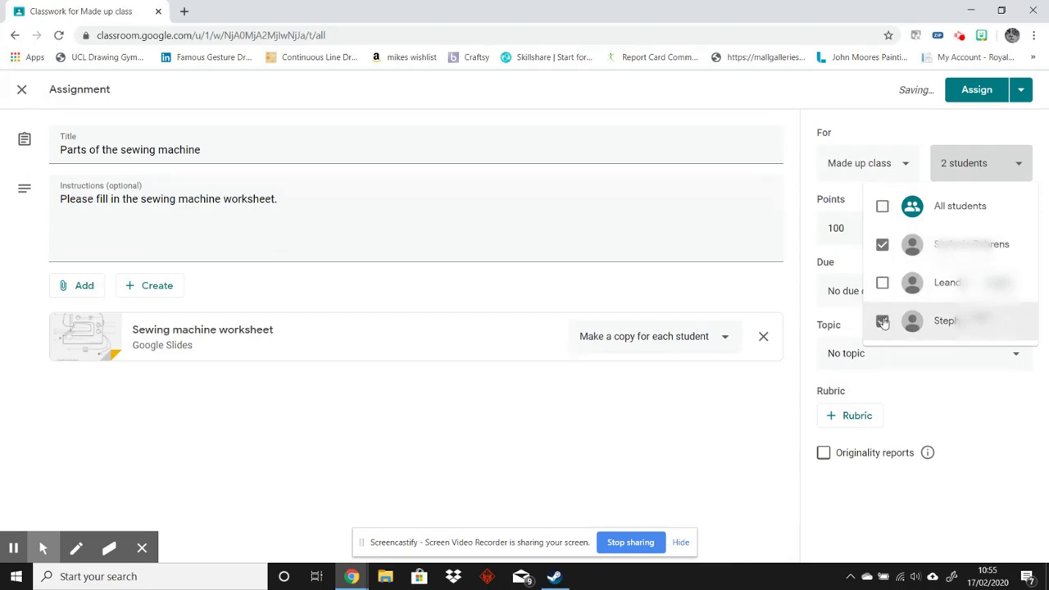
{"action": "left_click", "coordinate": [882, 320]}
{"action": "left_click", "coordinate": [1024, 171]}
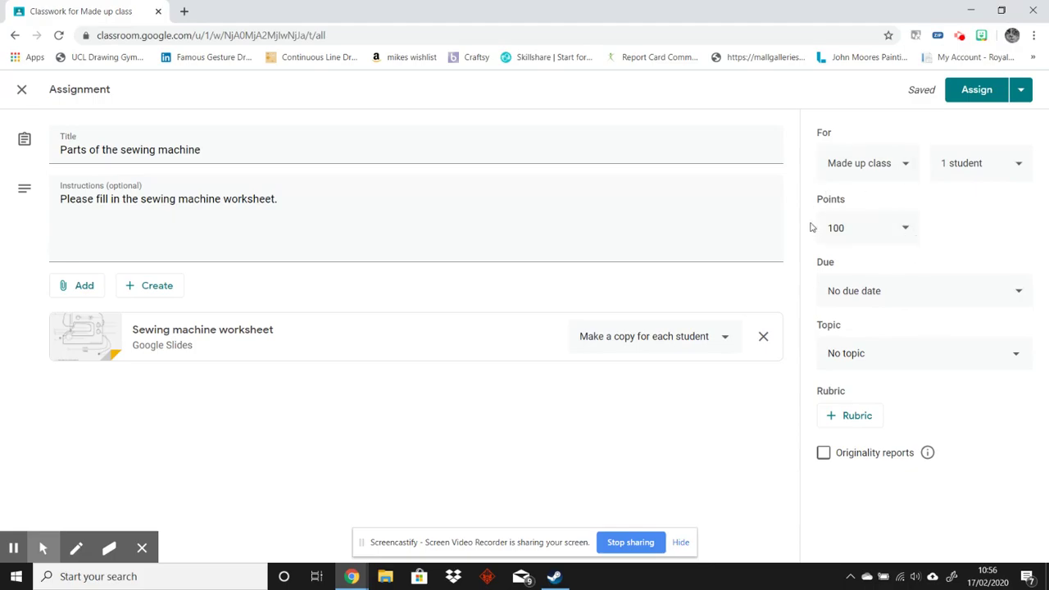
Check the assignment's points options and set its due date to Feb 23, 2020
{"action": "left_click", "coordinate": [908, 227]}
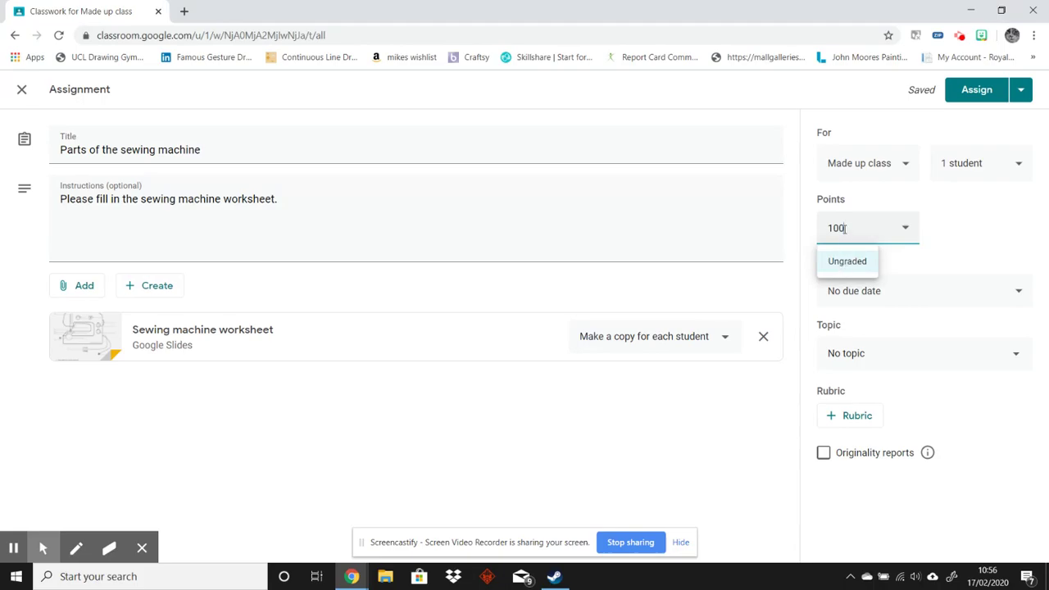
{"action": "left_click", "coordinate": [902, 256]}
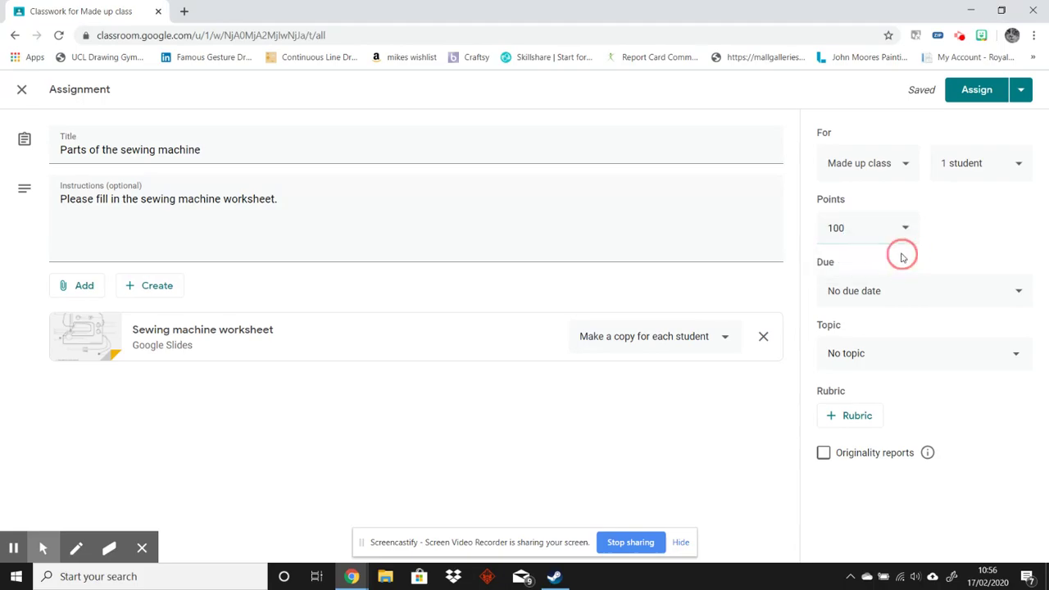
{"action": "left_click", "coordinate": [1019, 295]}
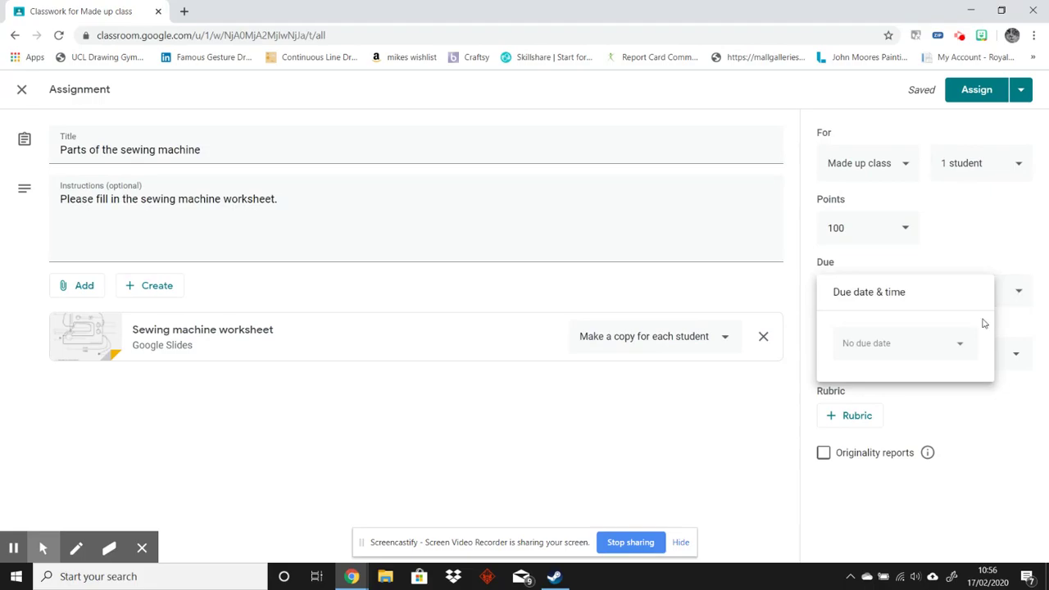
{"action": "left_click", "coordinate": [960, 344]}
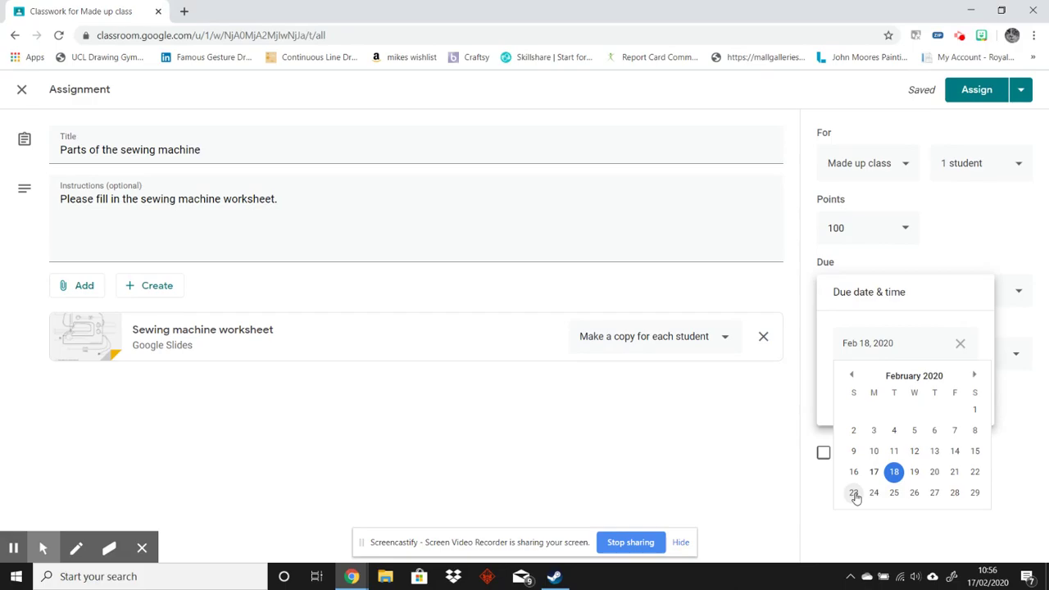
{"action": "left_click", "coordinate": [854, 493]}
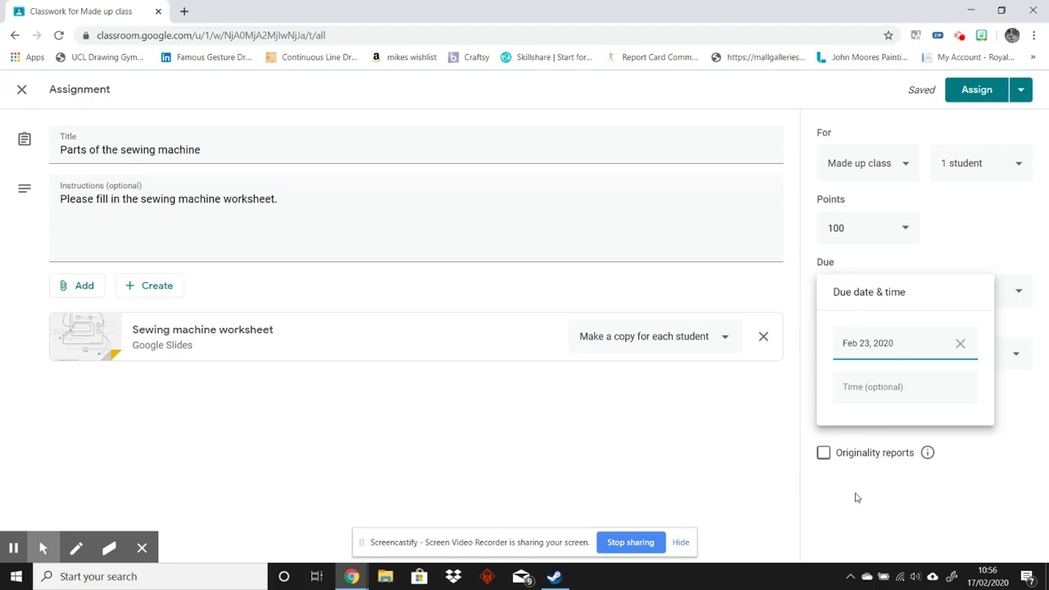
{"action": "left_click", "coordinate": [1018, 357]}
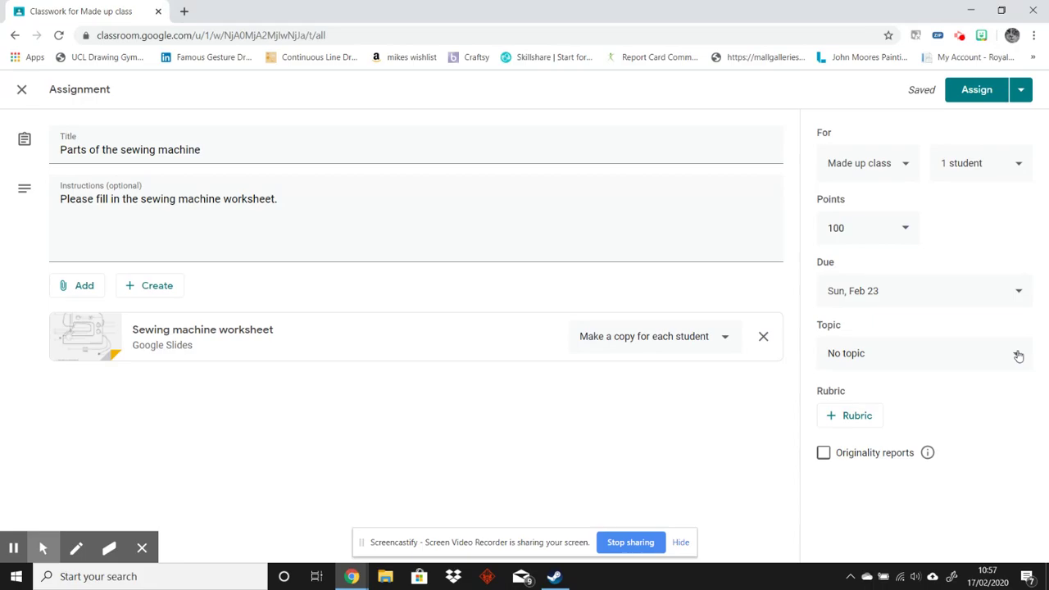
File the assignment under the Classwork topic and view the options for adding a rubric
{"action": "left_click", "coordinate": [1018, 355]}
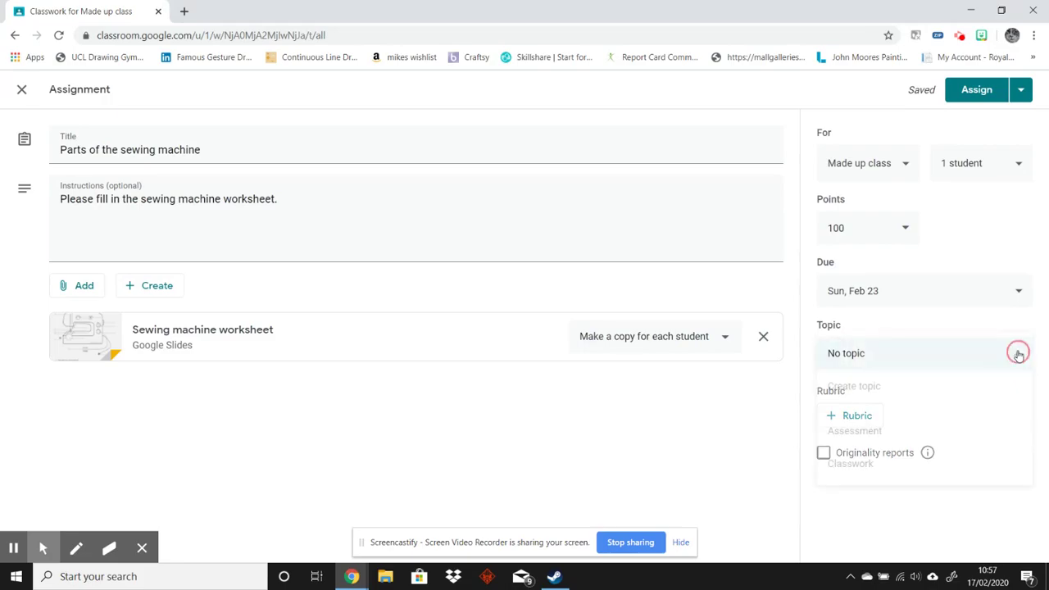
{"action": "left_click", "coordinate": [875, 461]}
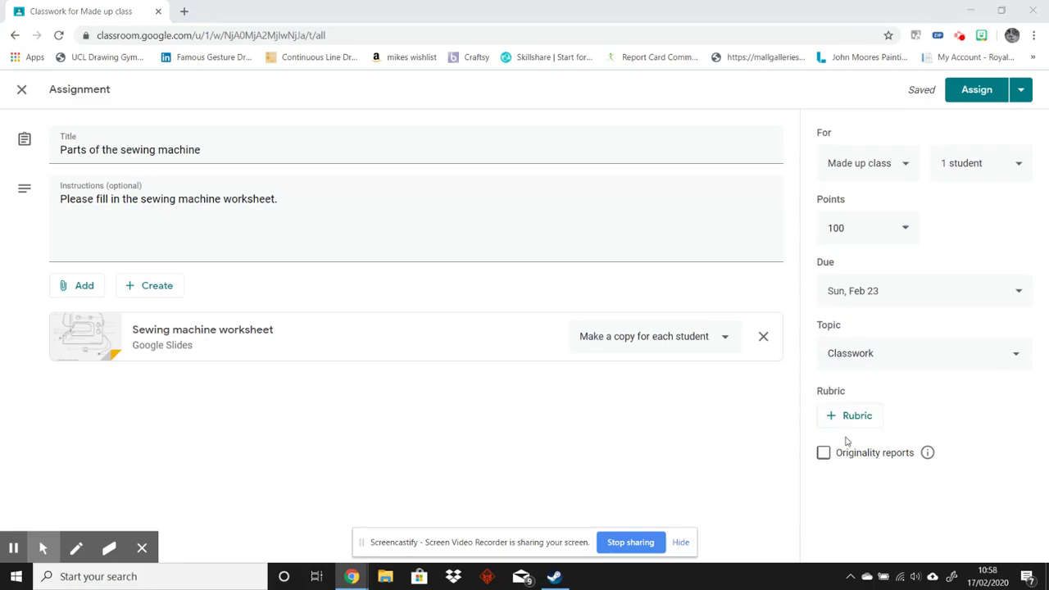
{"action": "left_click", "coordinate": [857, 423]}
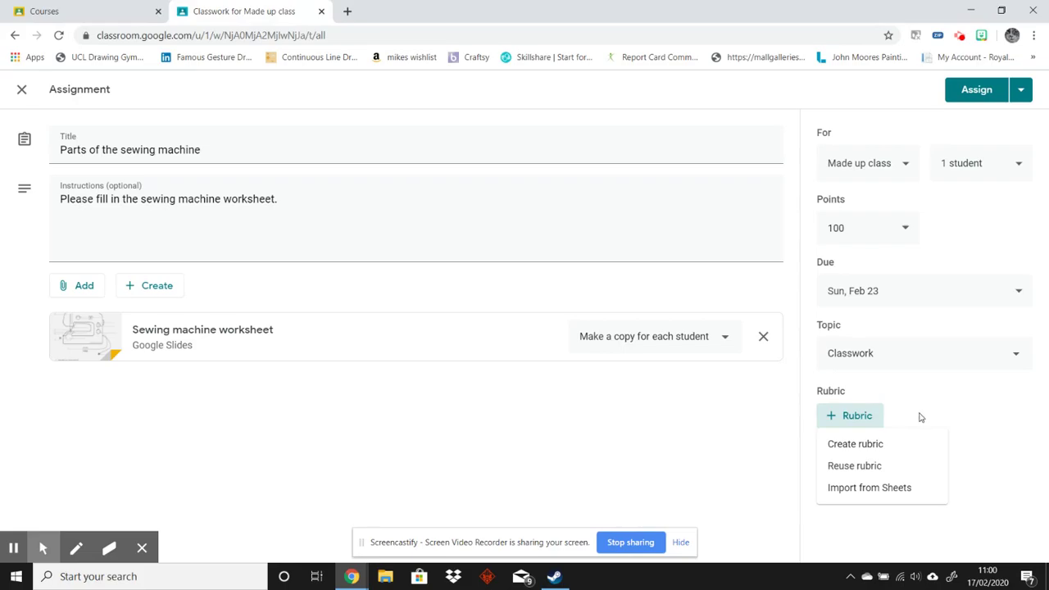
{"action": "left_click", "coordinate": [919, 417]}
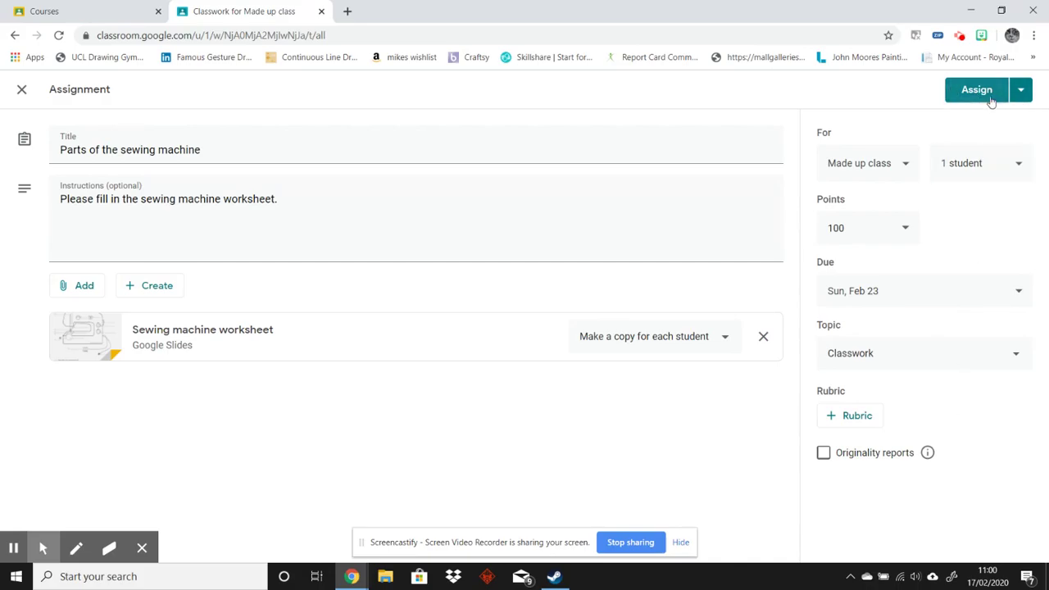
Assign "Parts of the sewing machine" to the selected student immediately rather than scheduling it or saving a draft
{"action": "left_click", "coordinate": [1018, 95]}
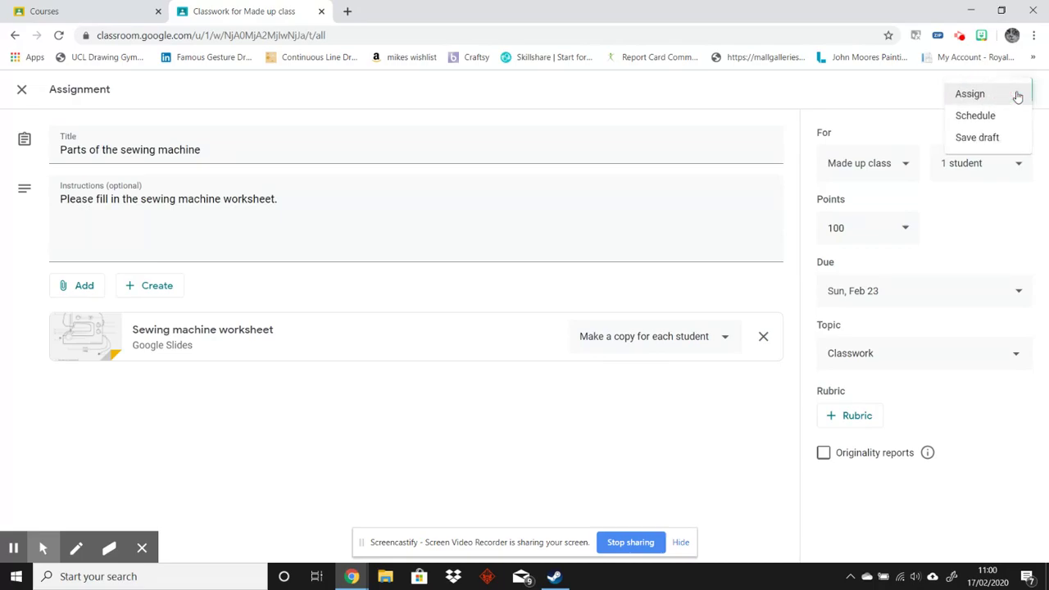
{"action": "left_click", "coordinate": [972, 95]}
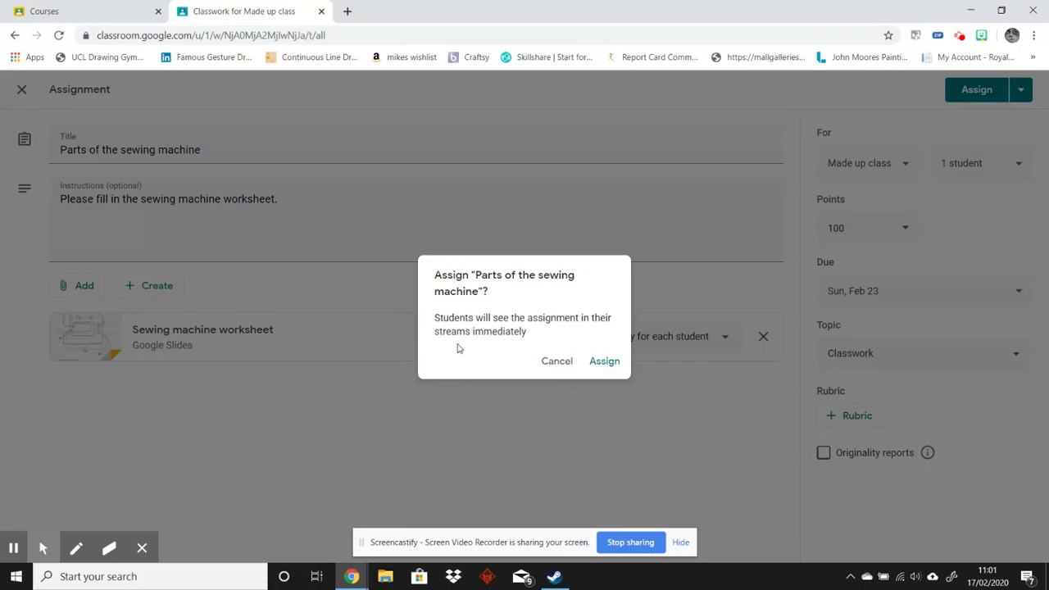
{"action": "left_click", "coordinate": [617, 364]}
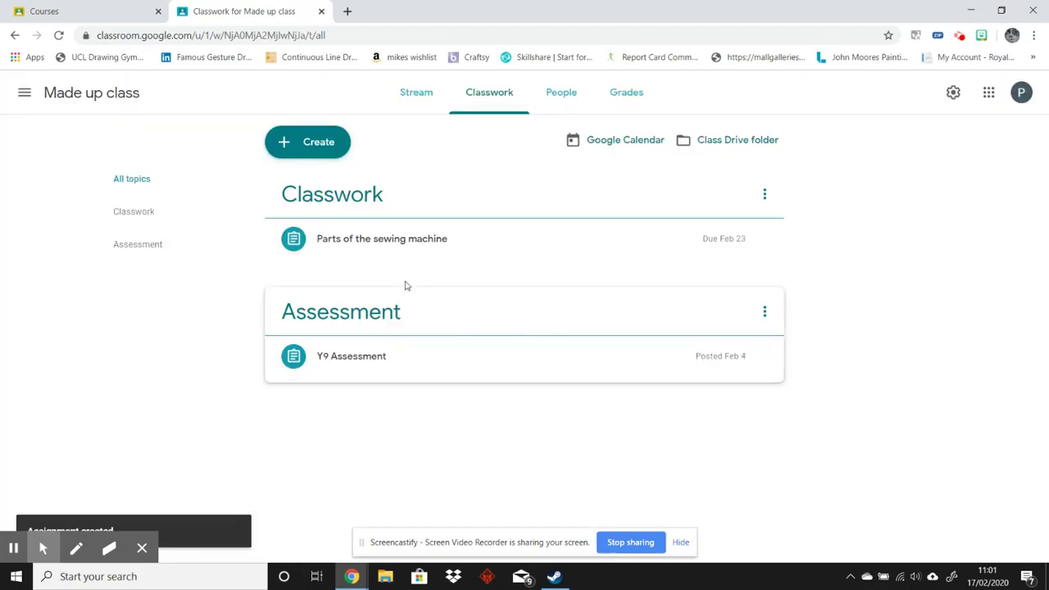
From the class stream, view the student work for "Parts of the sewing machine" and open the assigned student's worksheet copy
{"action": "left_click", "coordinate": [422, 92]}
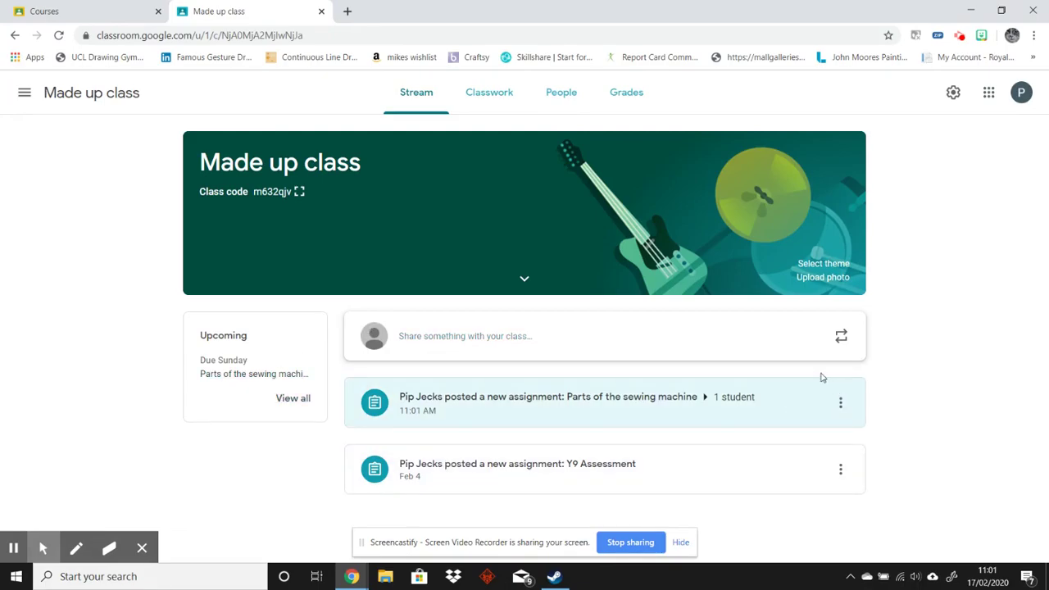
{"action": "left_click", "coordinate": [614, 419]}
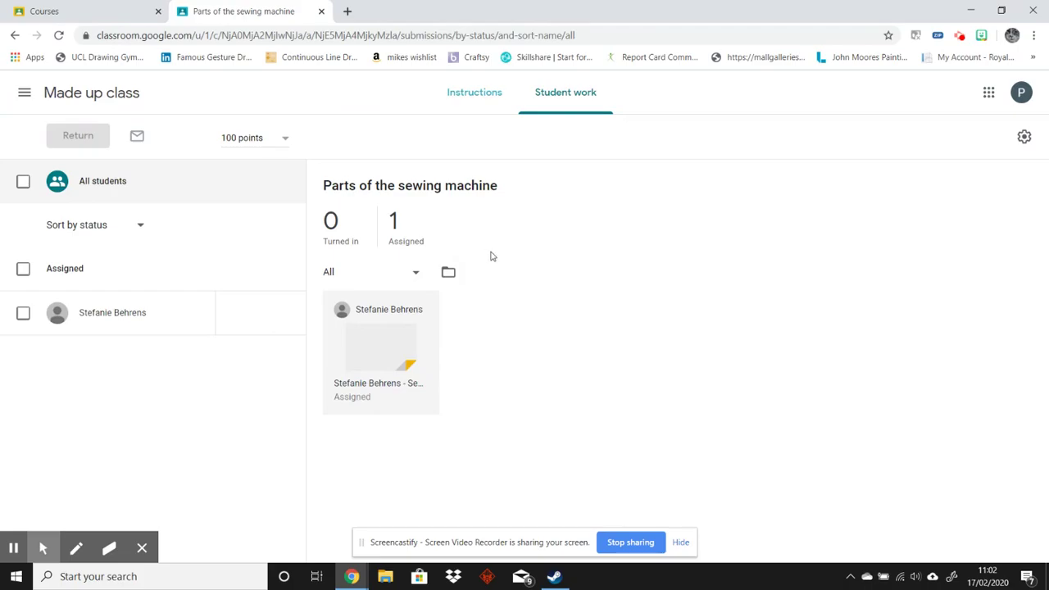
{"action": "left_click", "coordinate": [402, 352]}
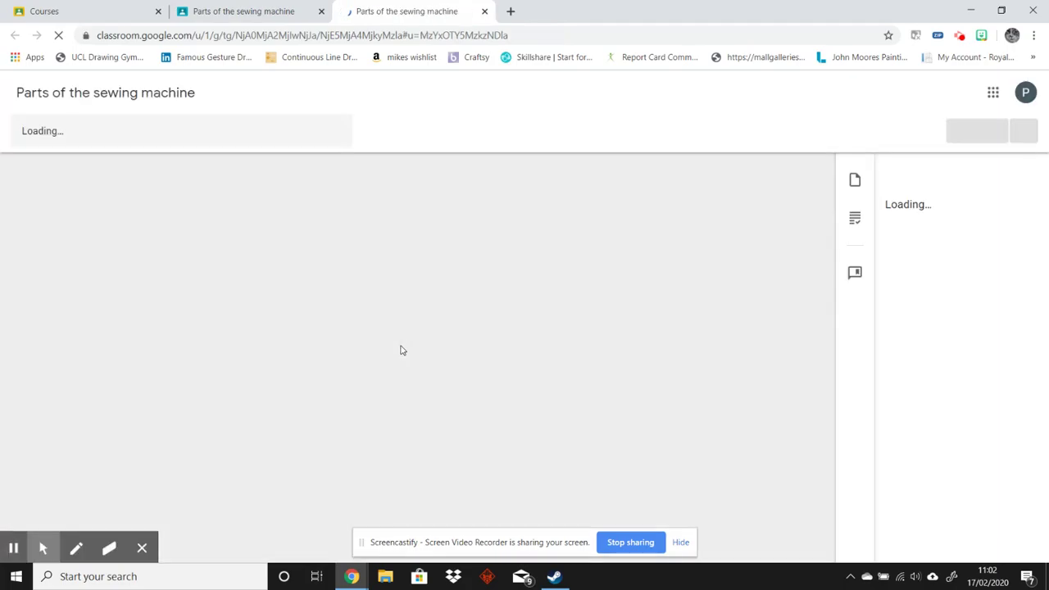